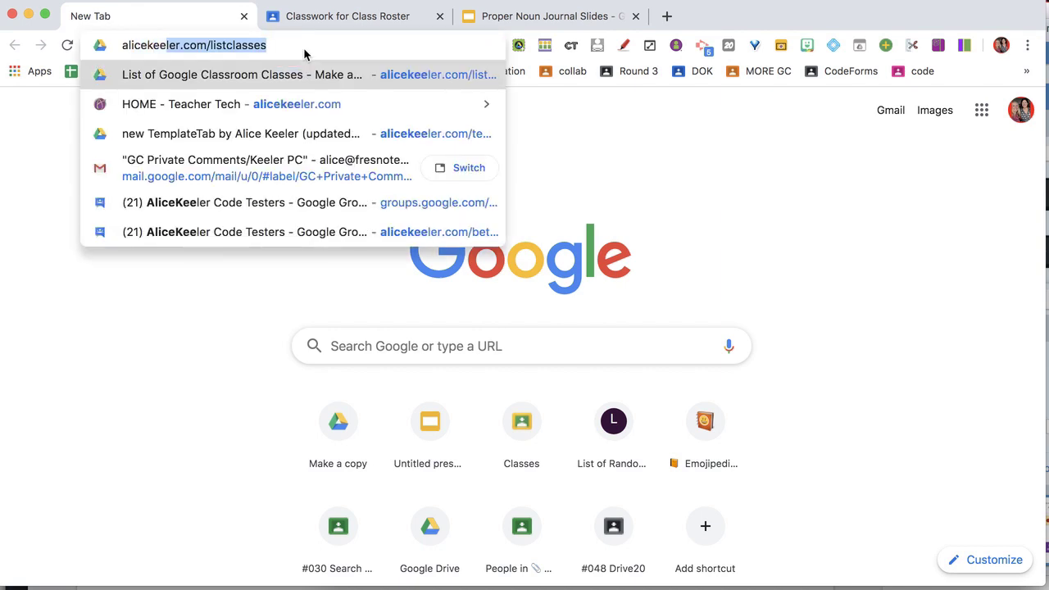
Go to alicekeeler.com/firstslide and make a copy of the First Slide spreadsheet.
text(com/first)
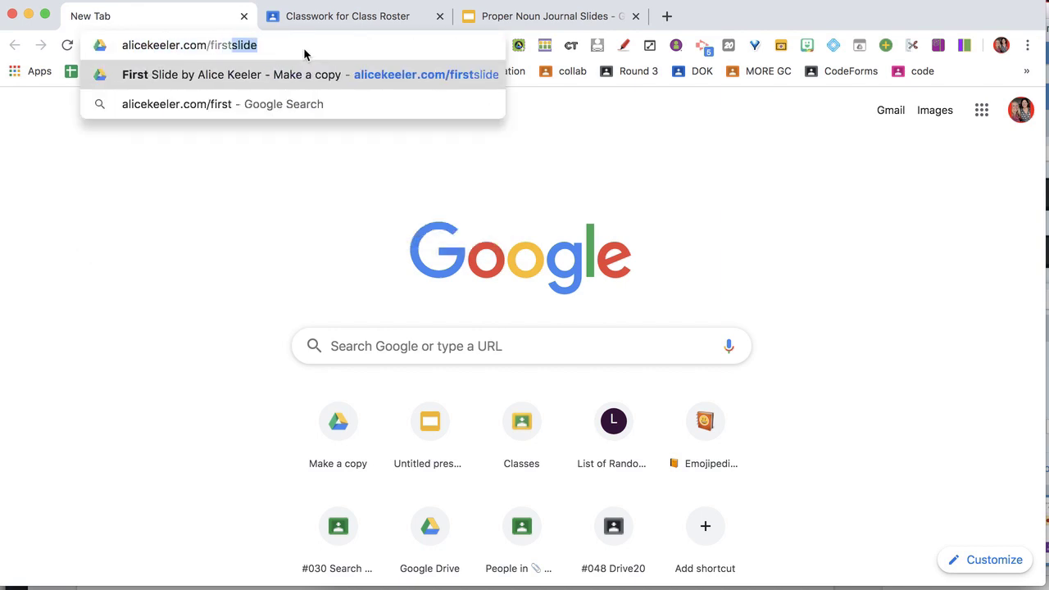
text(slide)
key(Return)
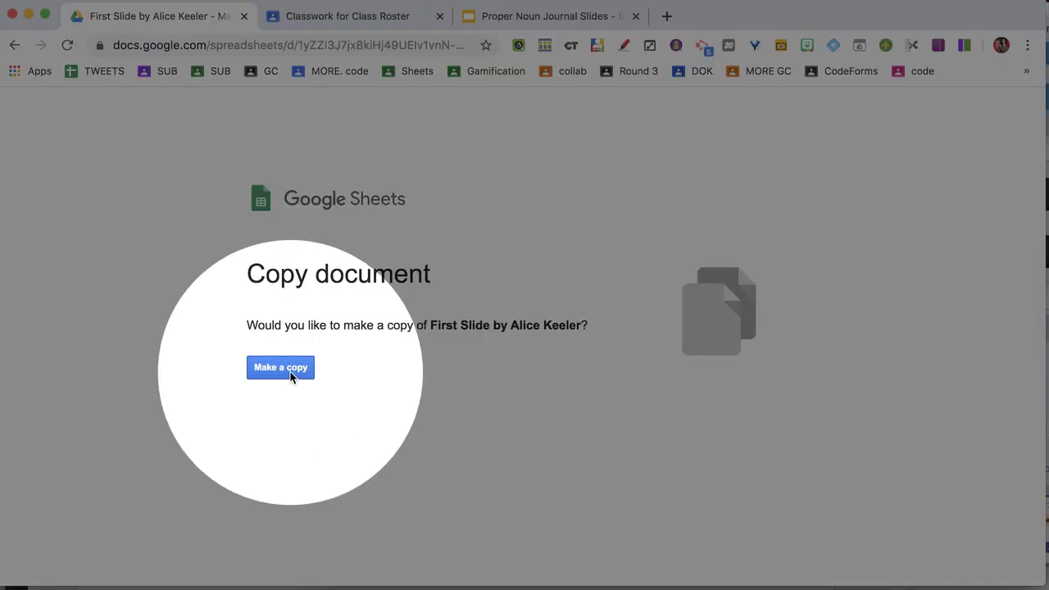
click(292, 375)
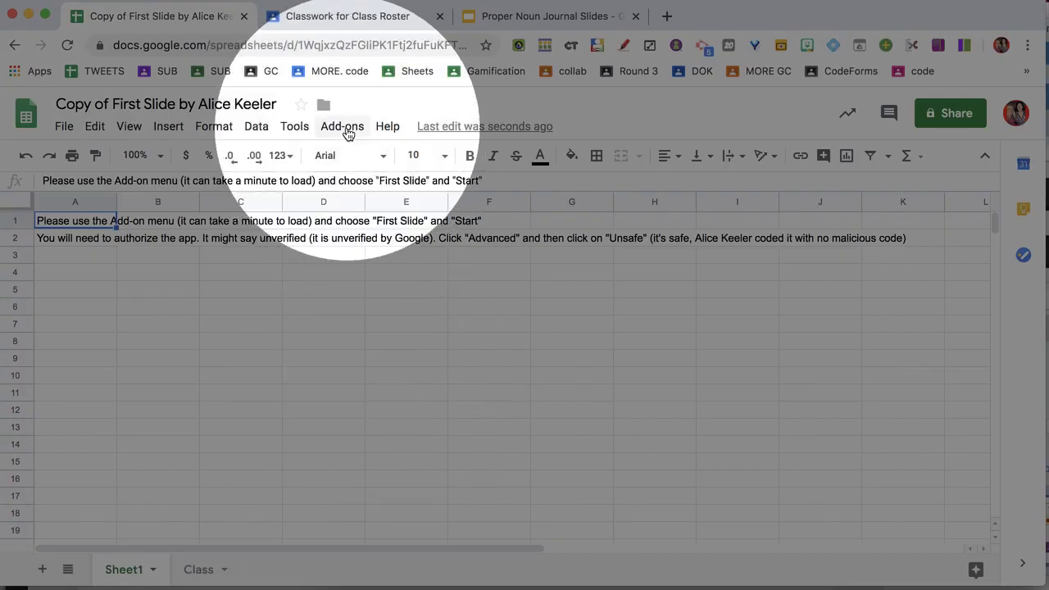
Show the First Slide sidebar from the Add-ons menu and allow its requested permissions.
click(348, 131)
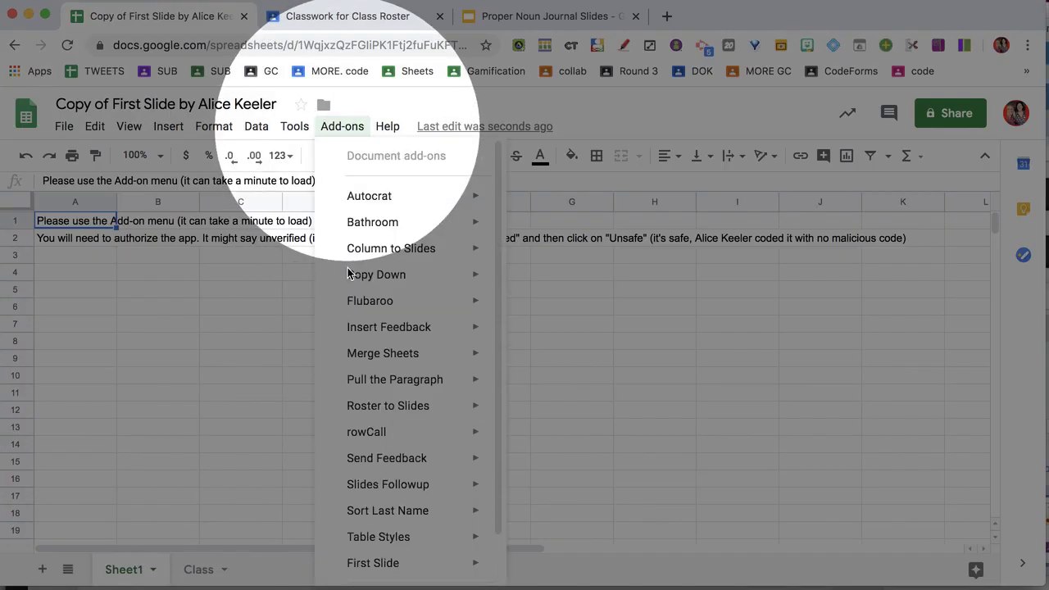
mouse_move(378, 566)
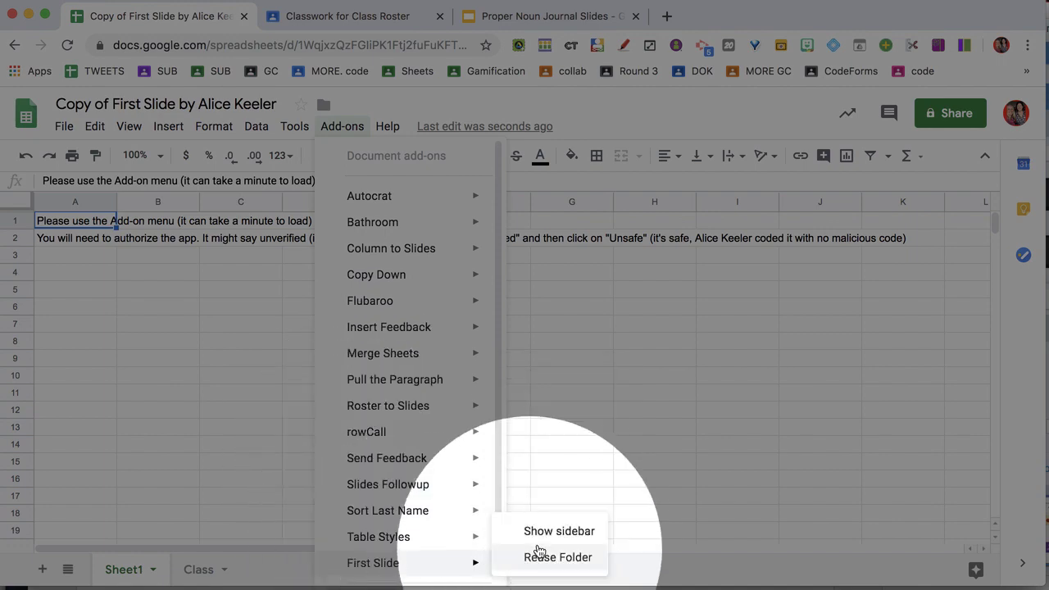
click(548, 539)
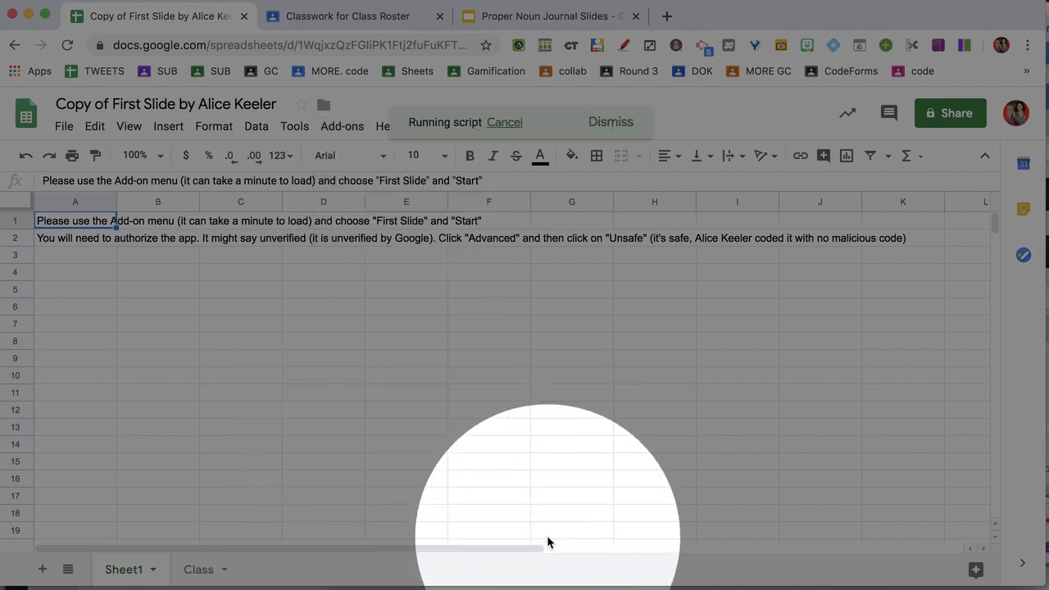
click(551, 379)
scroll(585, 383, down, 10)
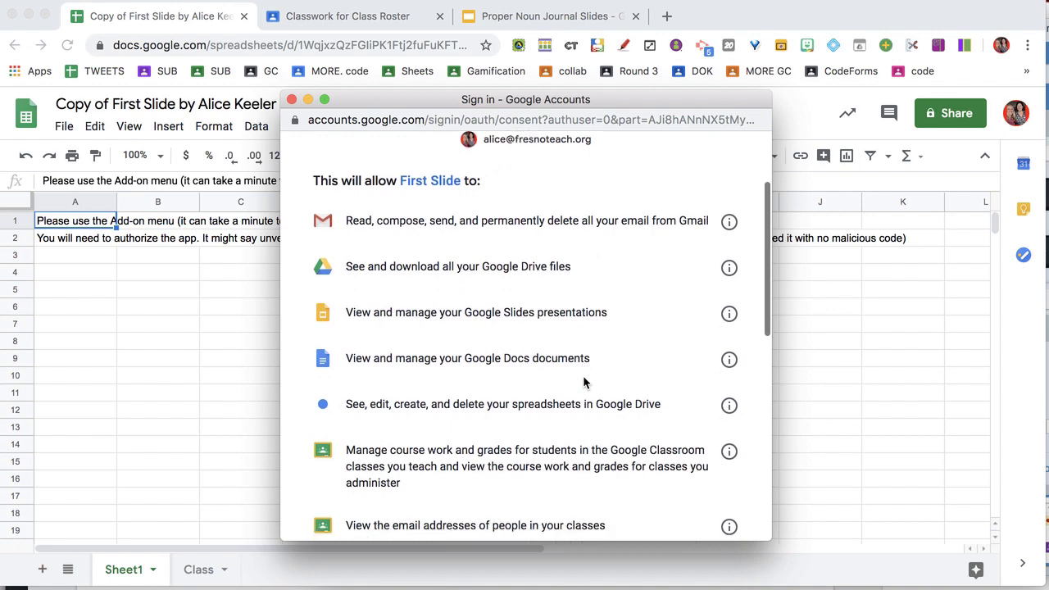
click(690, 435)
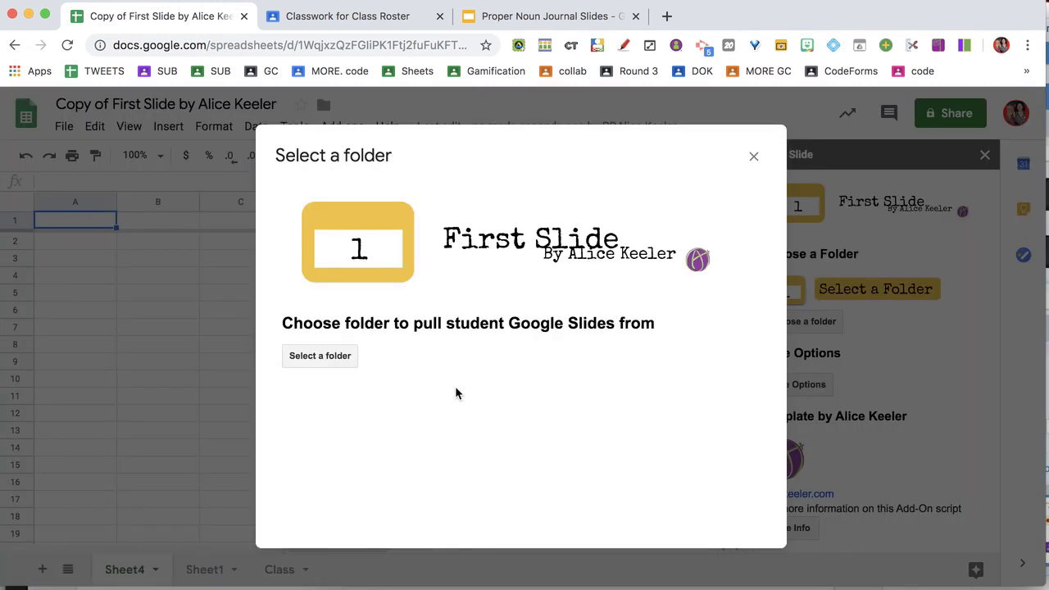
Load the #057 Slides Journal folder into the roster and dismiss the feedback message.
click(321, 357)
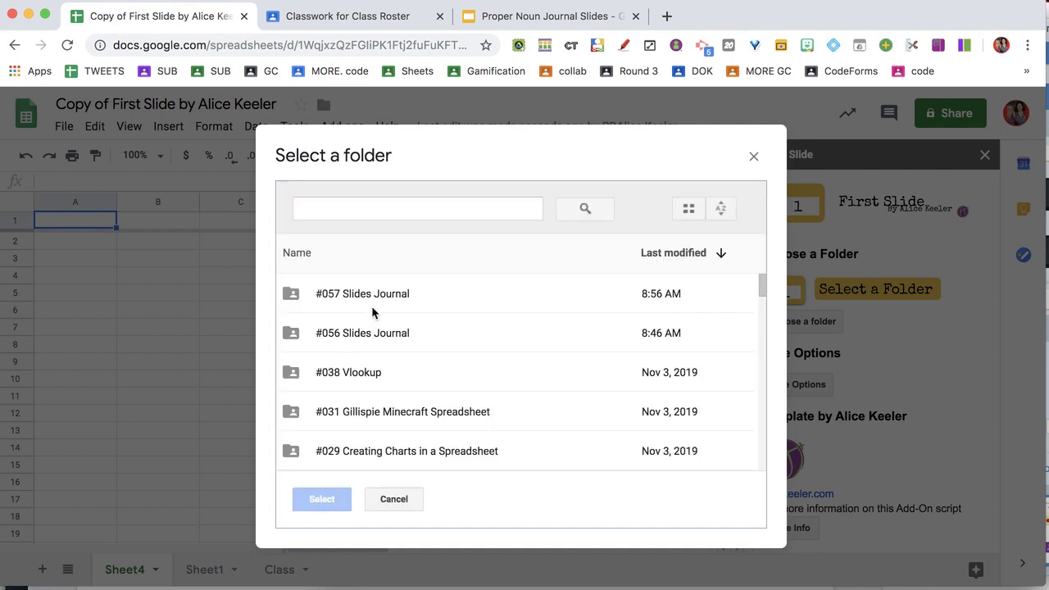
click(373, 306)
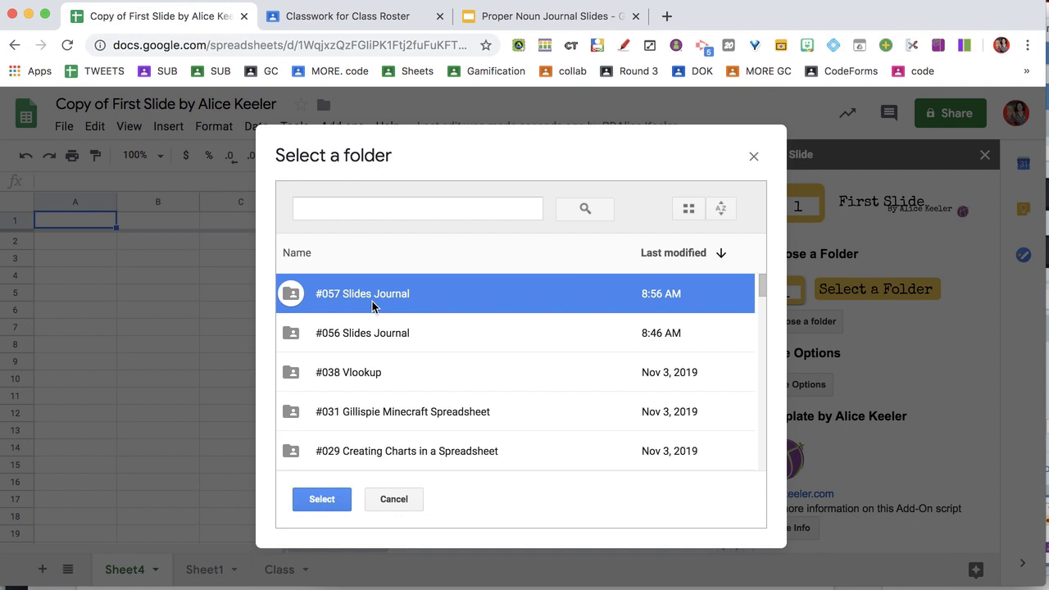
click(329, 499)
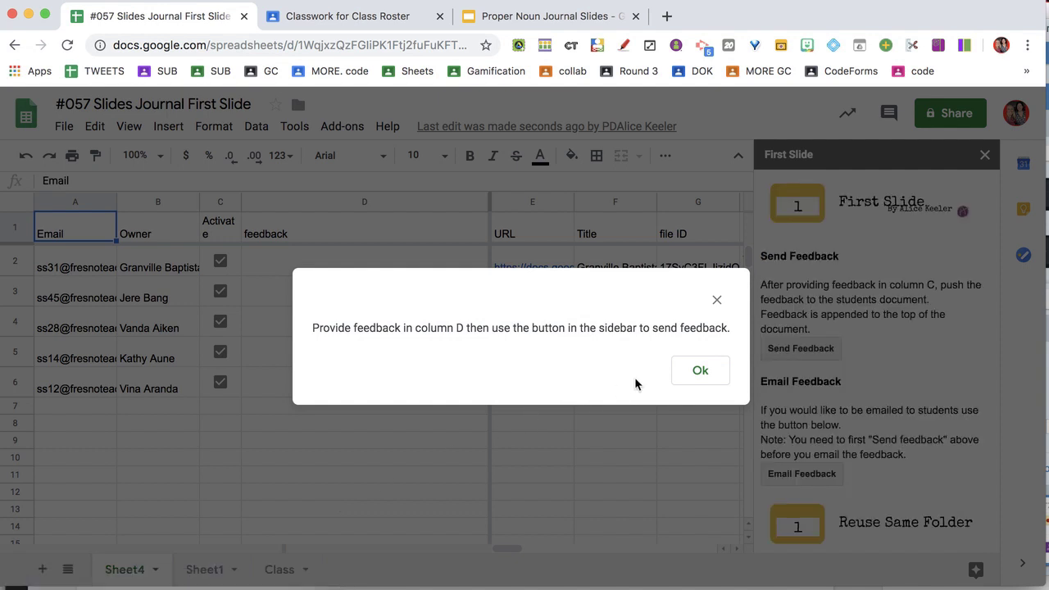
click(696, 381)
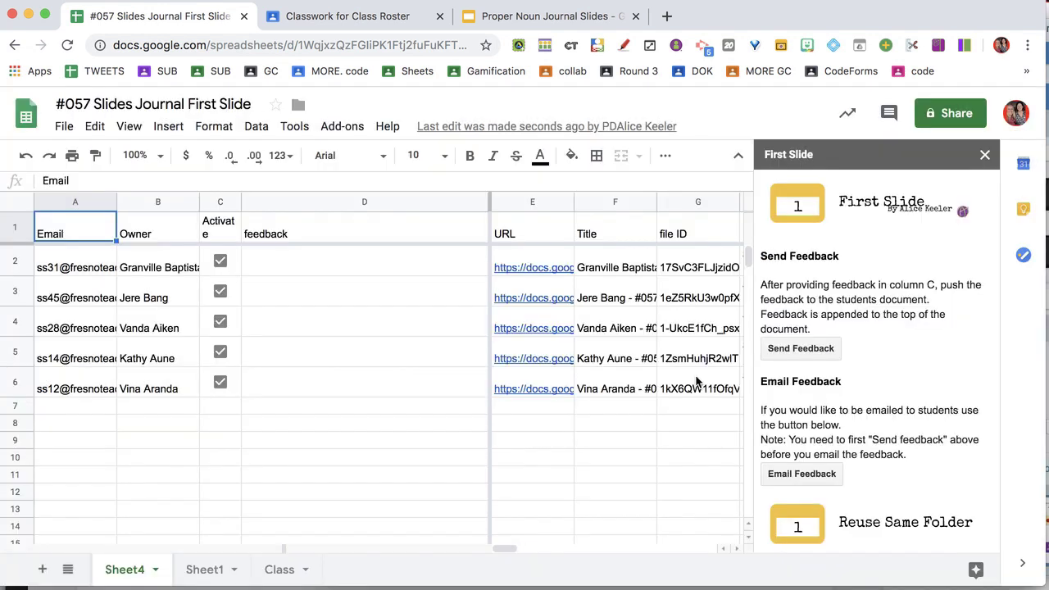
Send the journal prompt 'What is a noun?' to every student's deck through the Reuse Menu.
scroll(871, 467, down, 3)
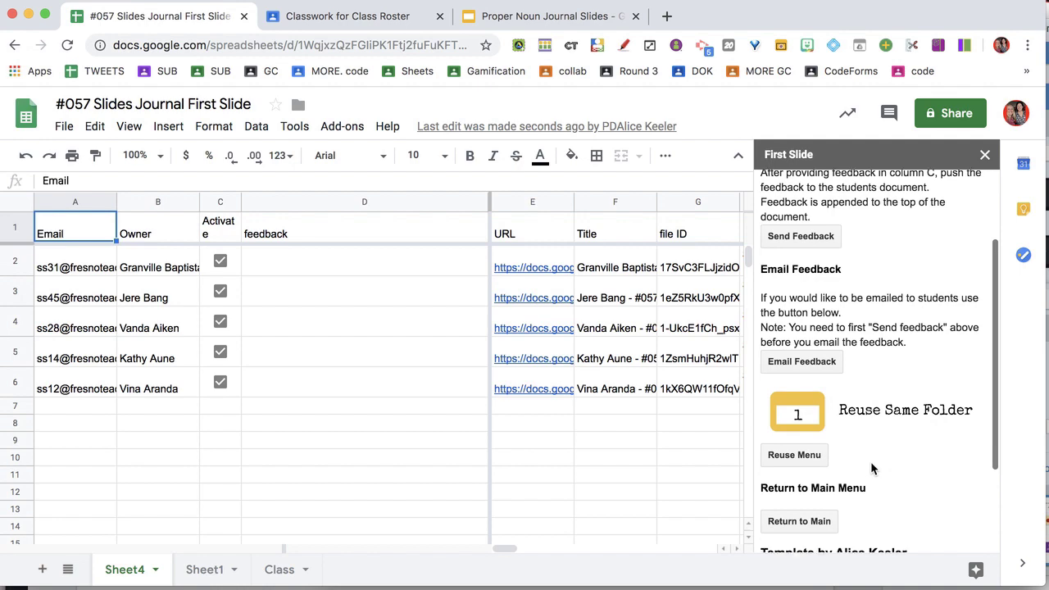
scroll(808, 452, up, 1)
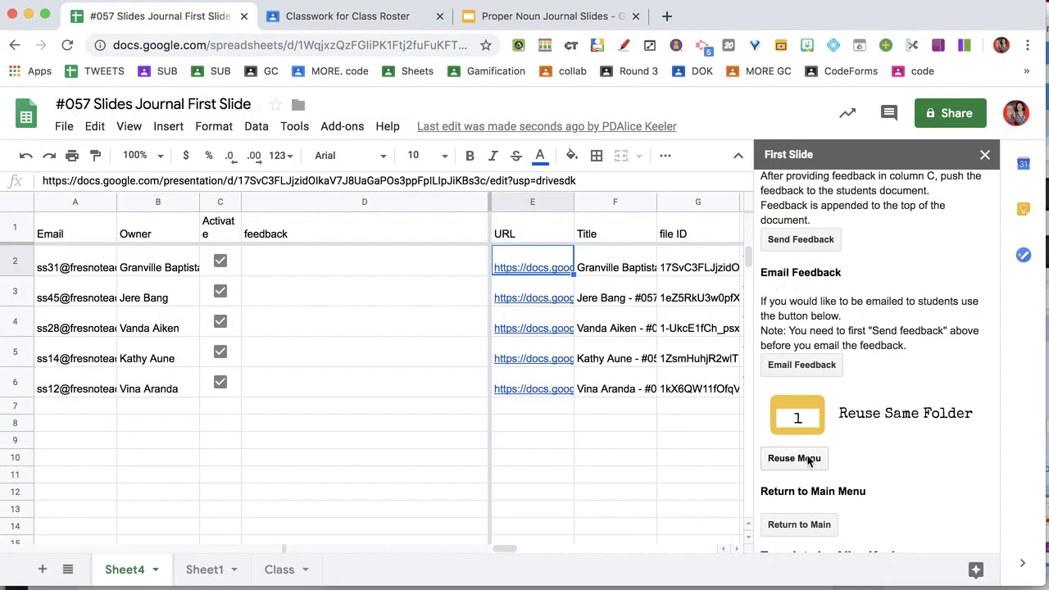
click(793, 460)
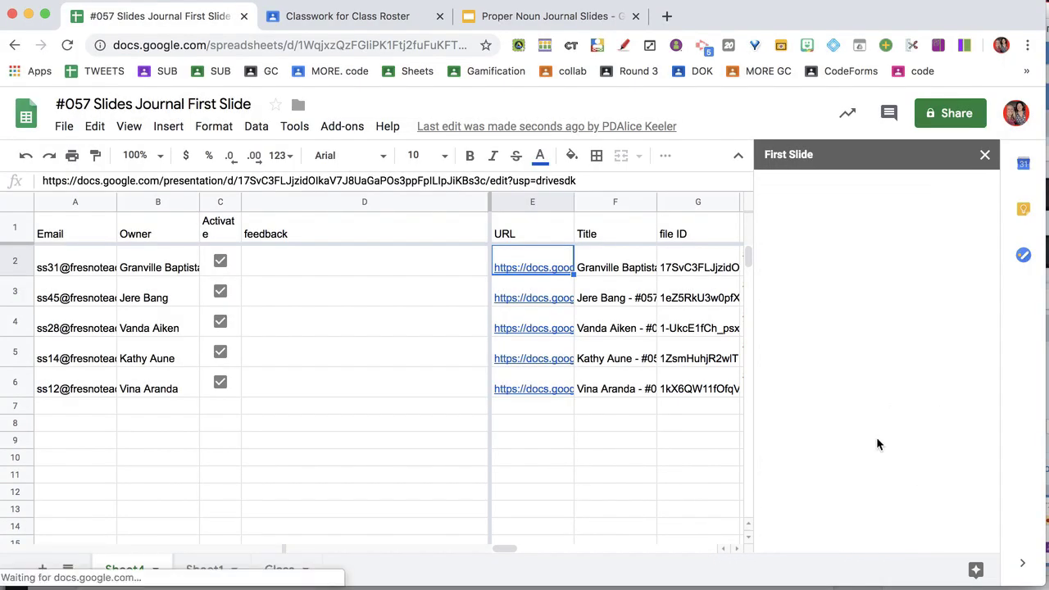
scroll(877, 443, down, 3)
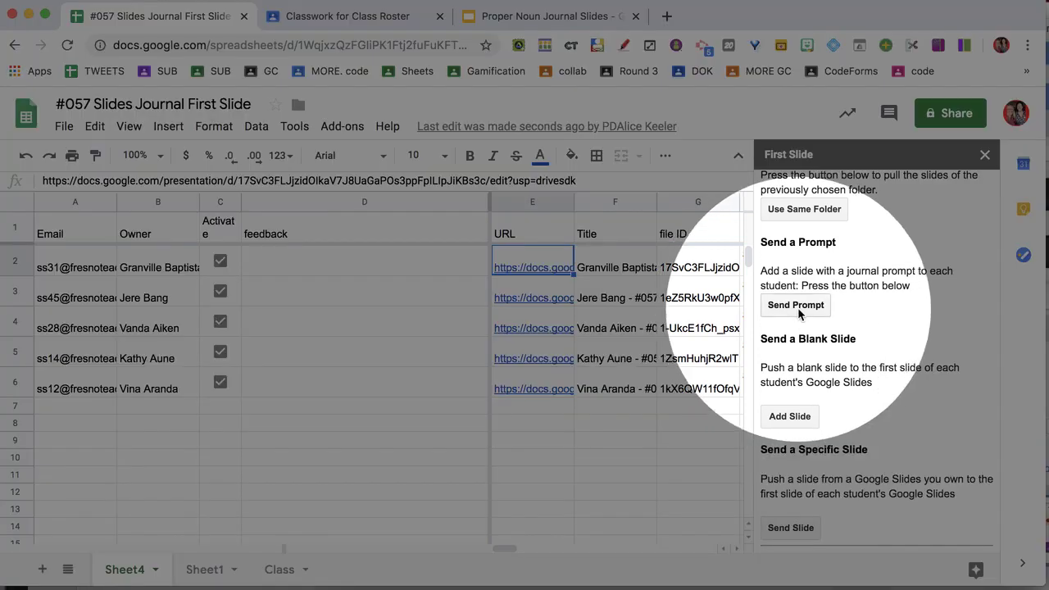
click(799, 314)
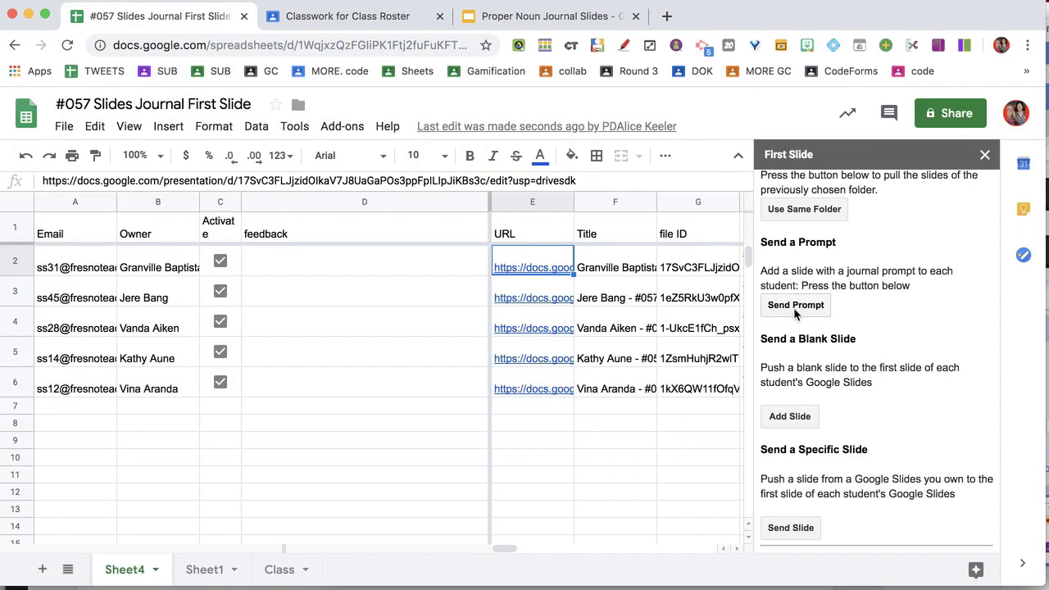
text(Wh)
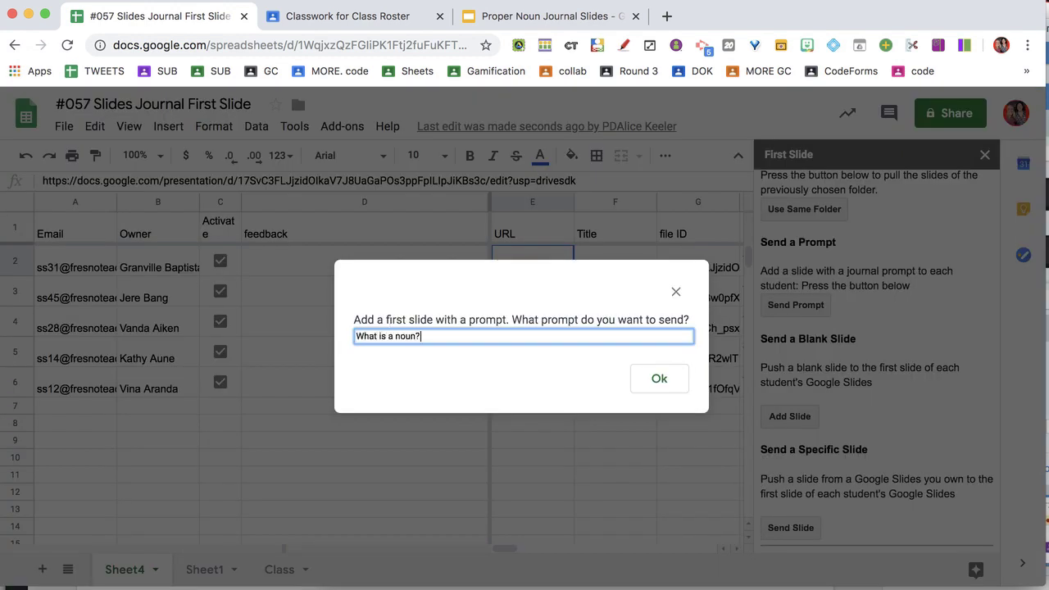
click(655, 392)
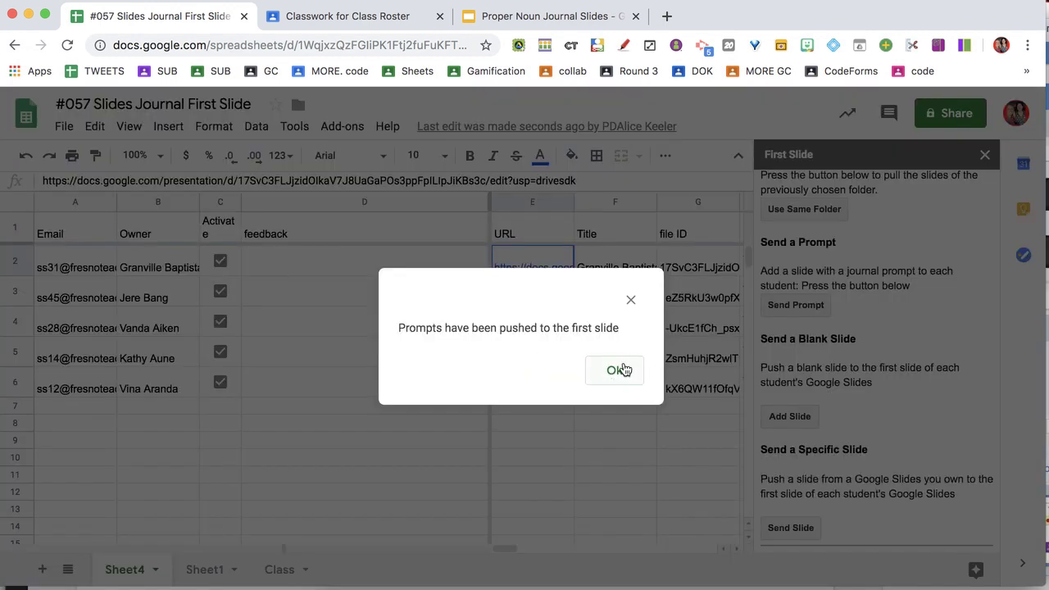
click(623, 369)
Untick and re-tick the Activate boxes in C3 and C4, then open a student's deck.
drag(184, 270, 517, 375)
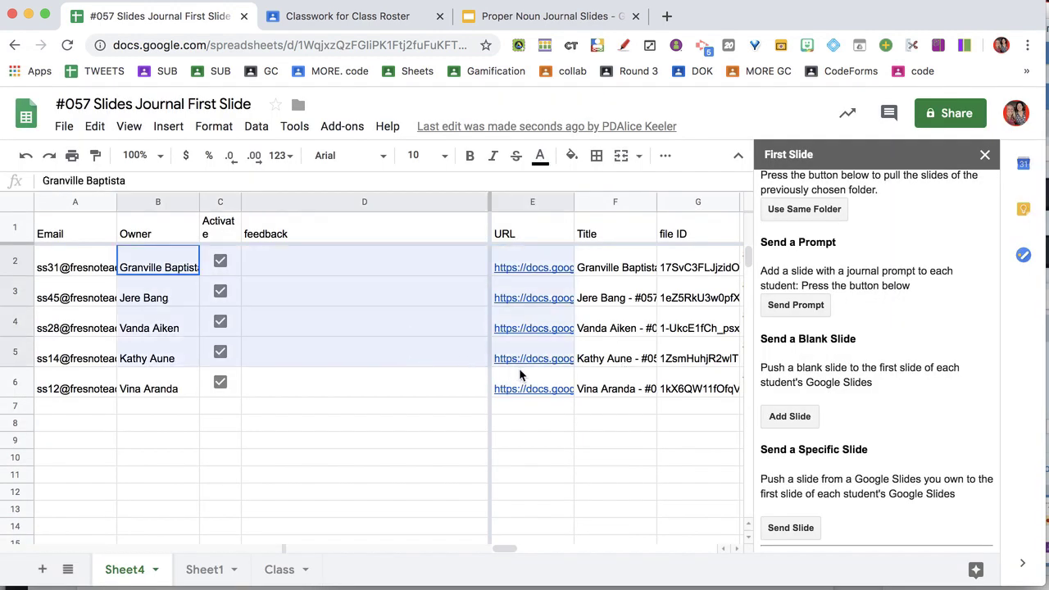
click(222, 292)
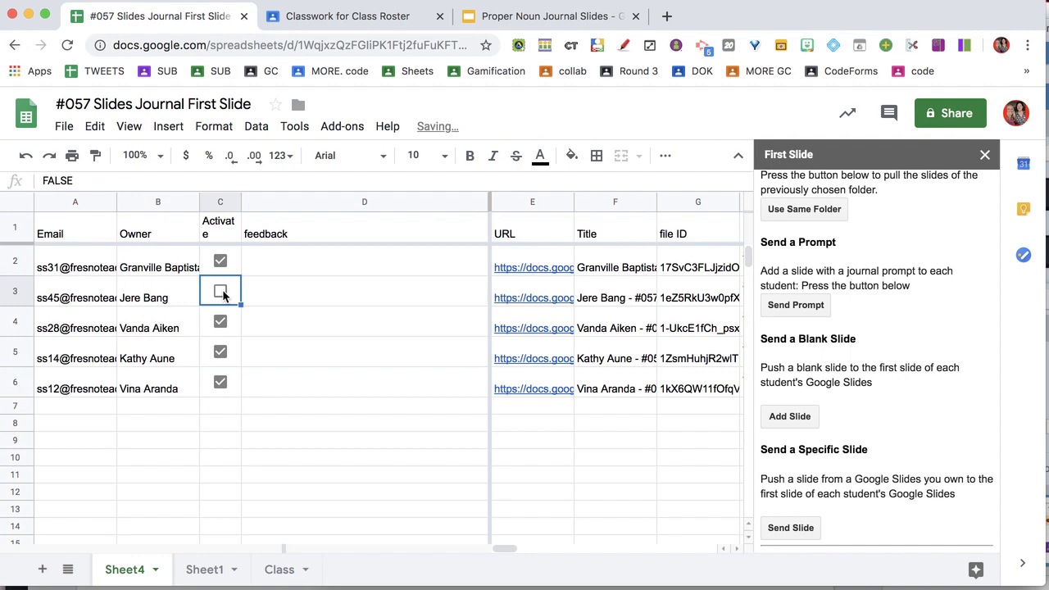
click(221, 322)
click(219, 300)
click(218, 320)
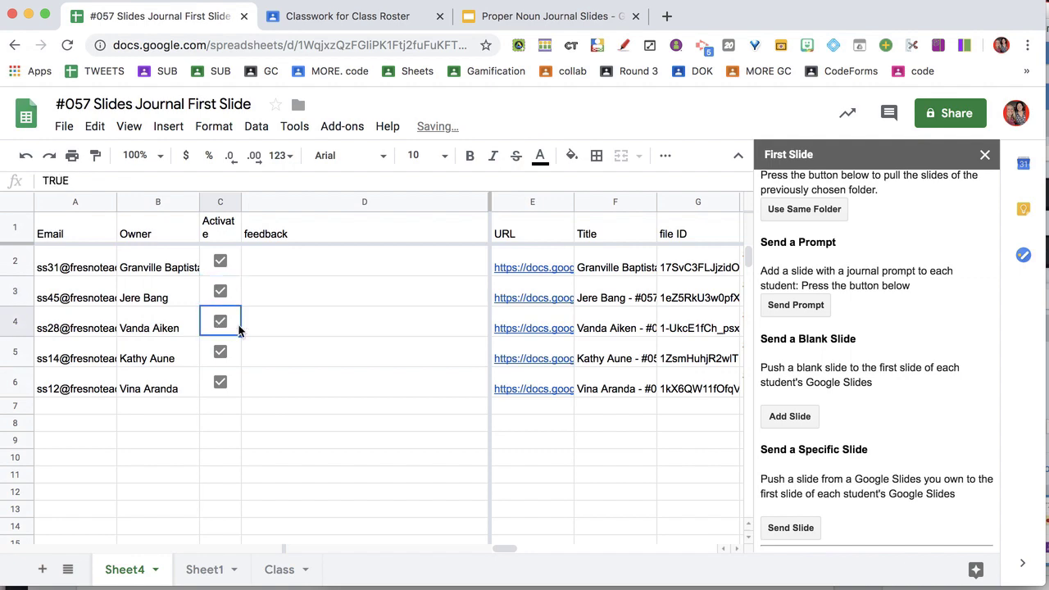
click(299, 328)
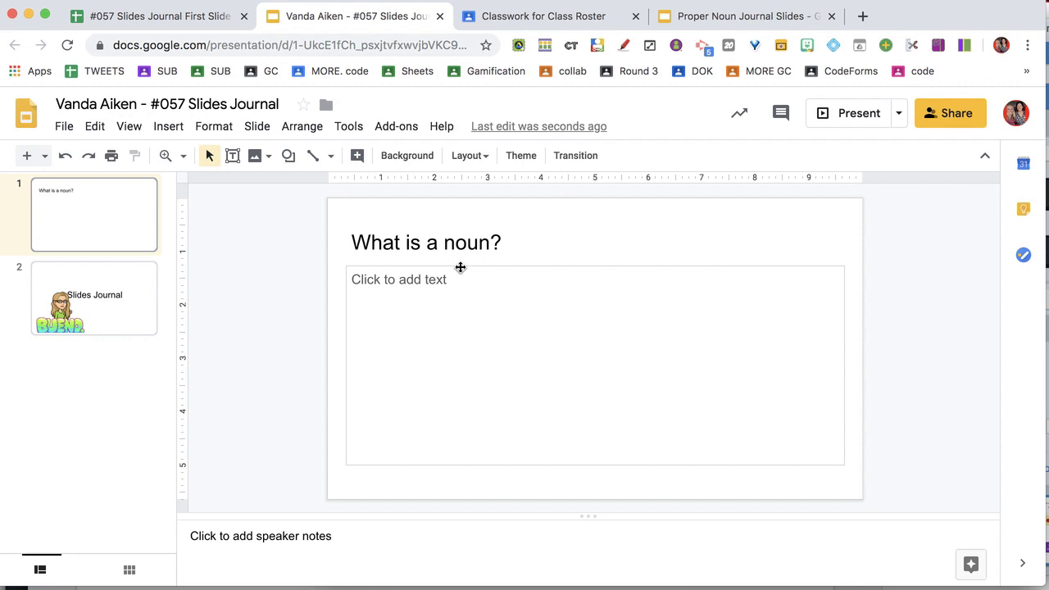
Copy the Proper Noun Journal Slides deck's web address and return to the roster spreadsheet.
click(164, 16)
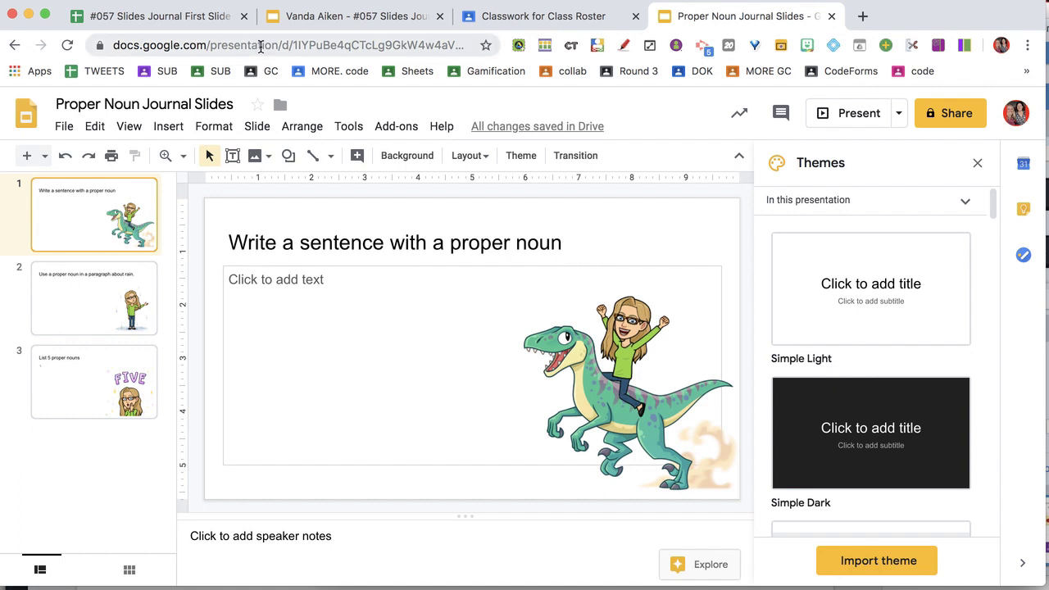
click(261, 46)
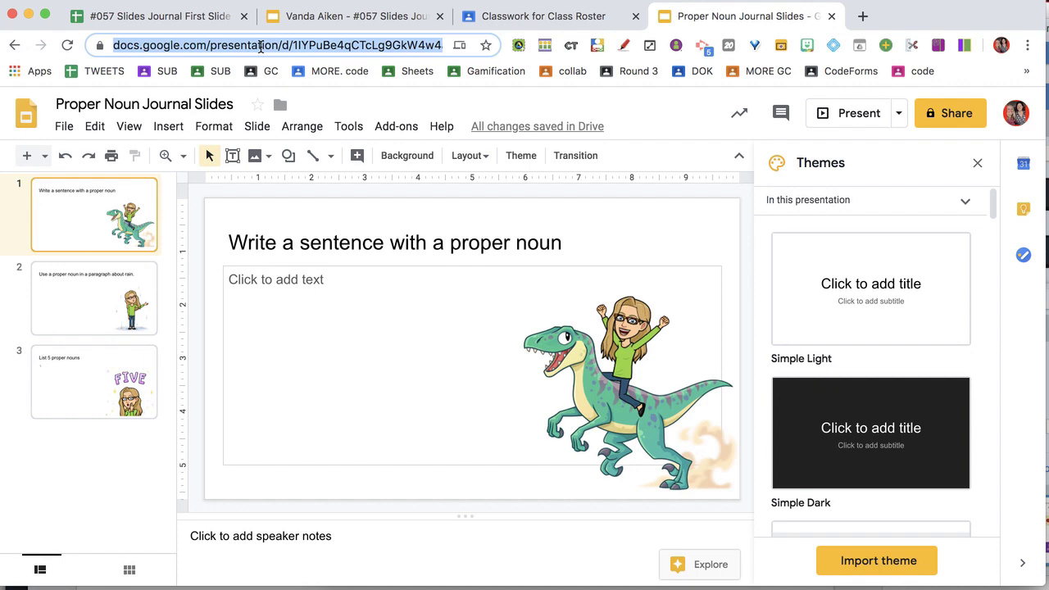
click(135, 18)
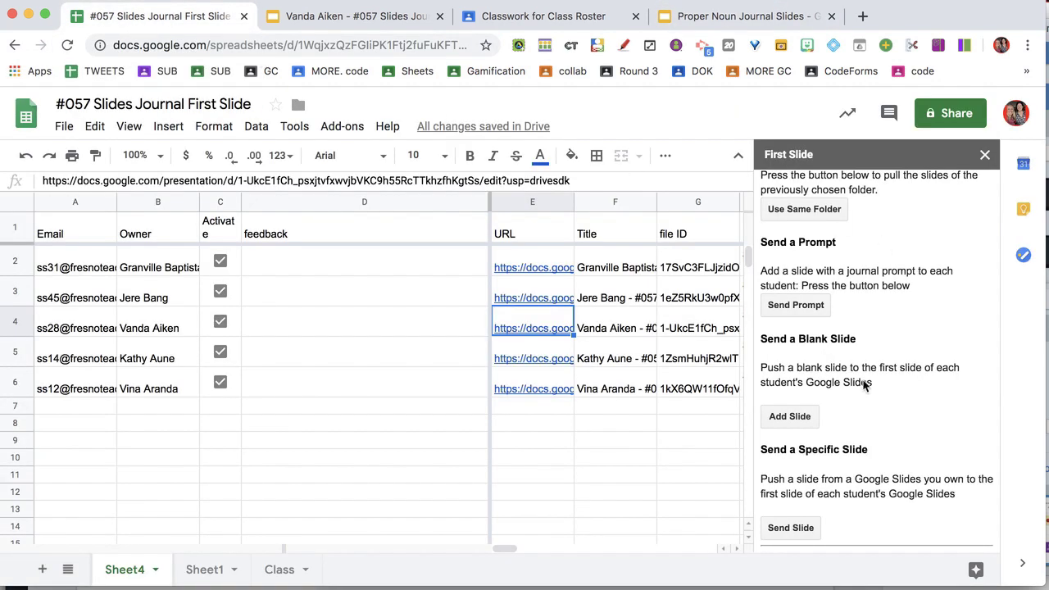
Send slide 1 of the pasted Proper Noun Journal Slides template to activated students.
scroll(865, 382, down, 3)
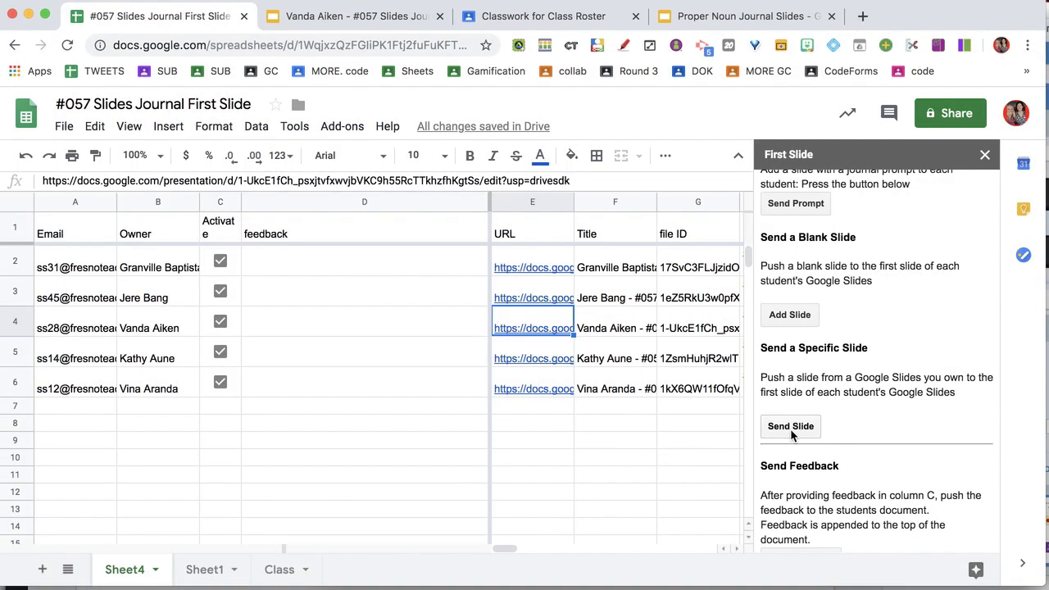
click(790, 427)
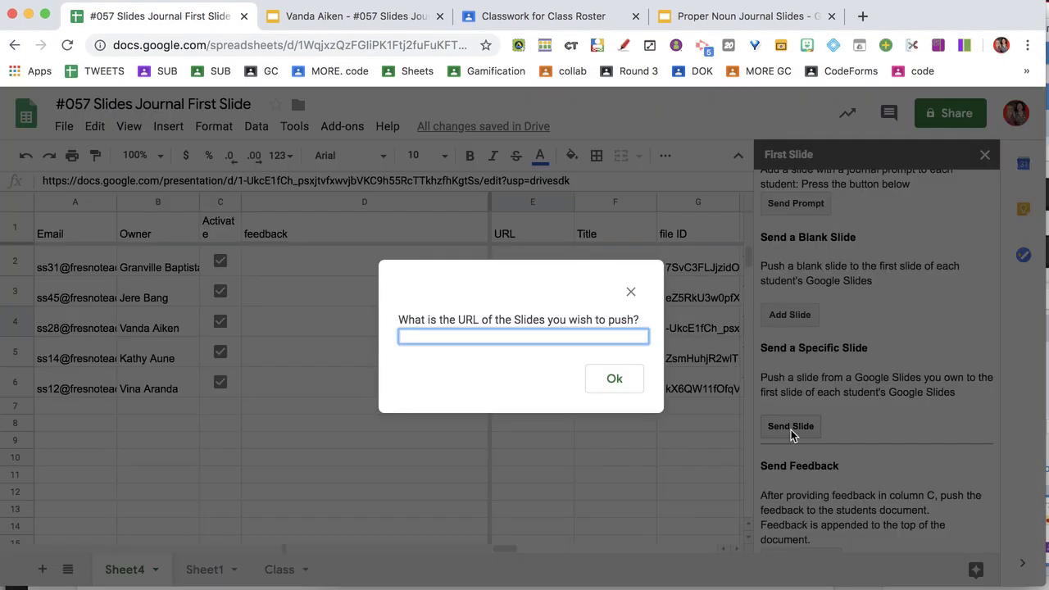
key(super+v)
click(631, 379)
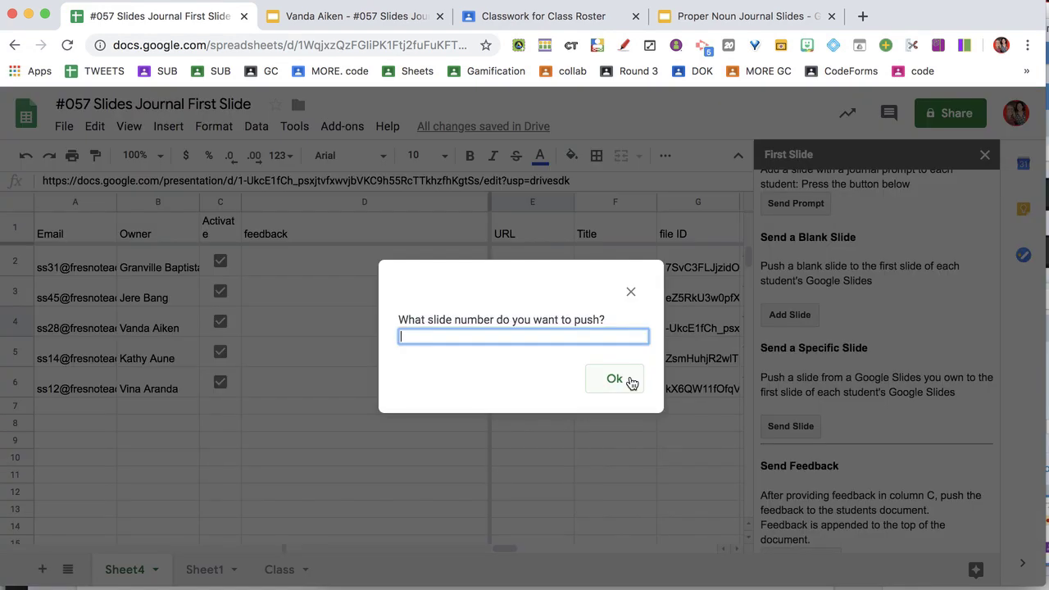
text(1)
click(611, 379)
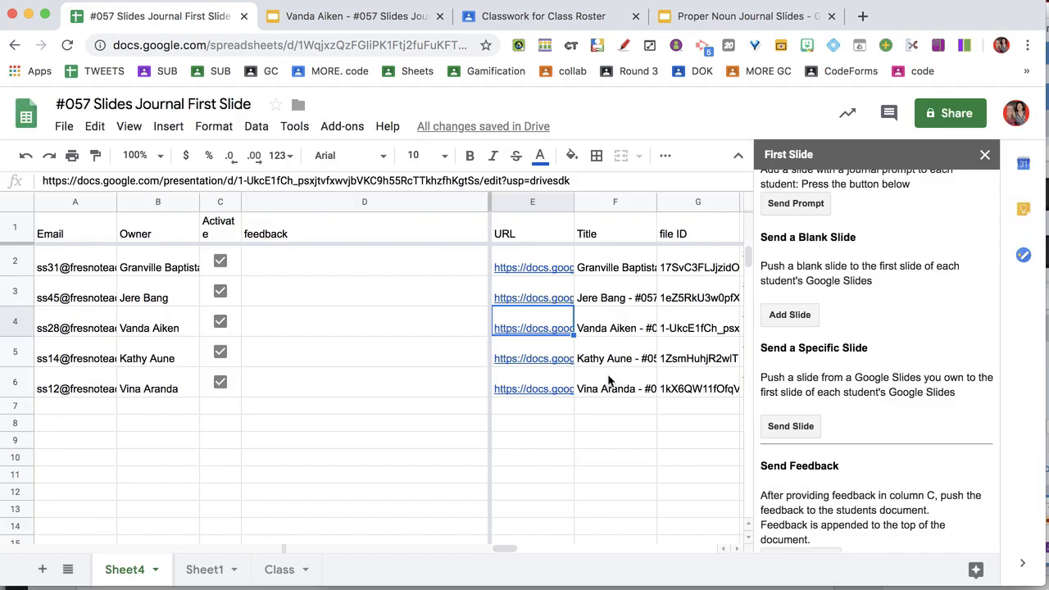
Check that a student's deck now starts with 'Write a sentence with a proper noun'.
click(381, 22)
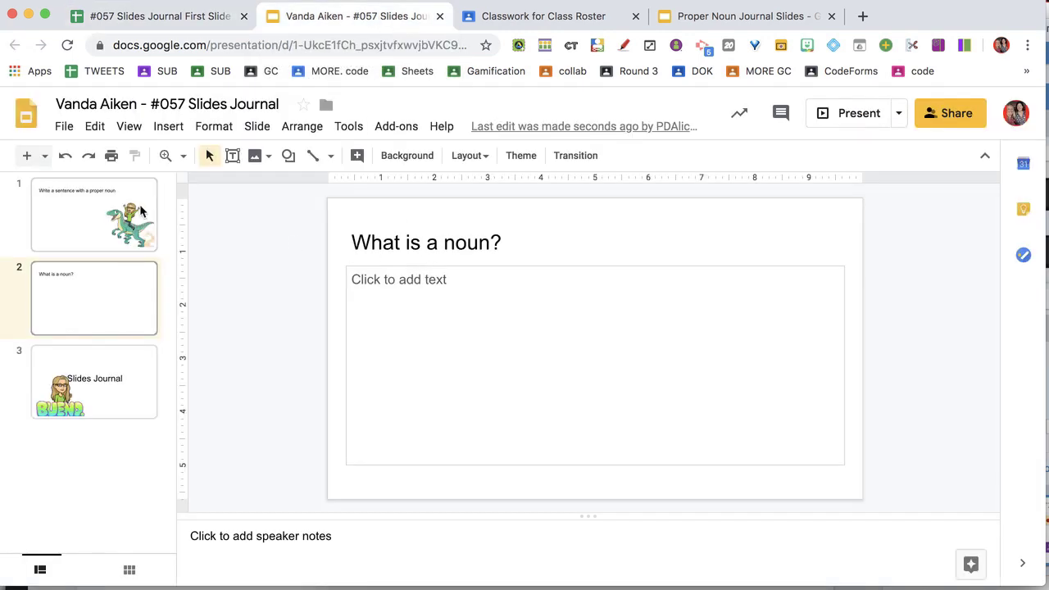
click(141, 211)
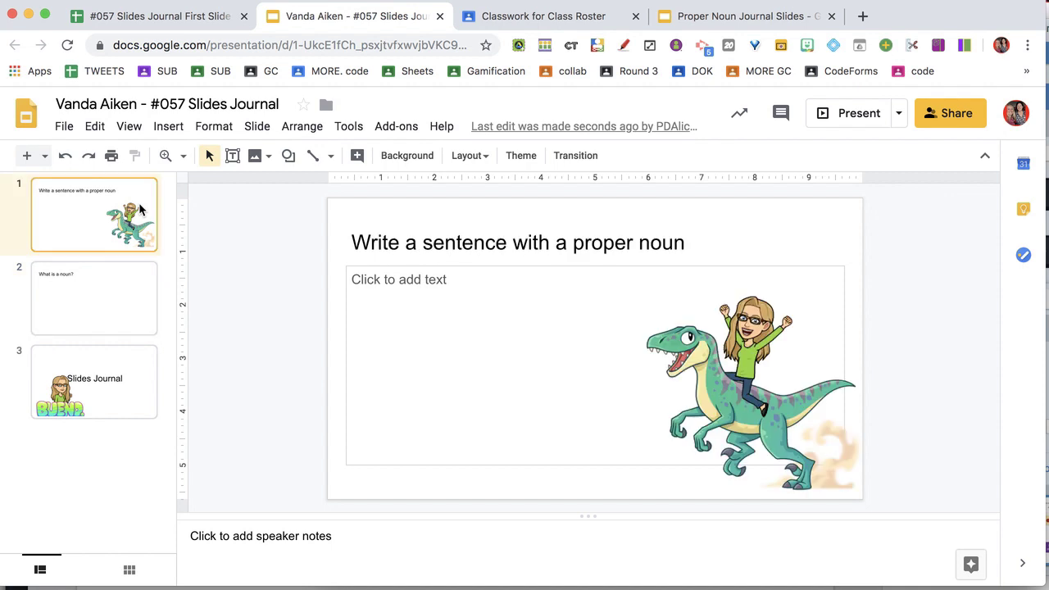
click(148, 22)
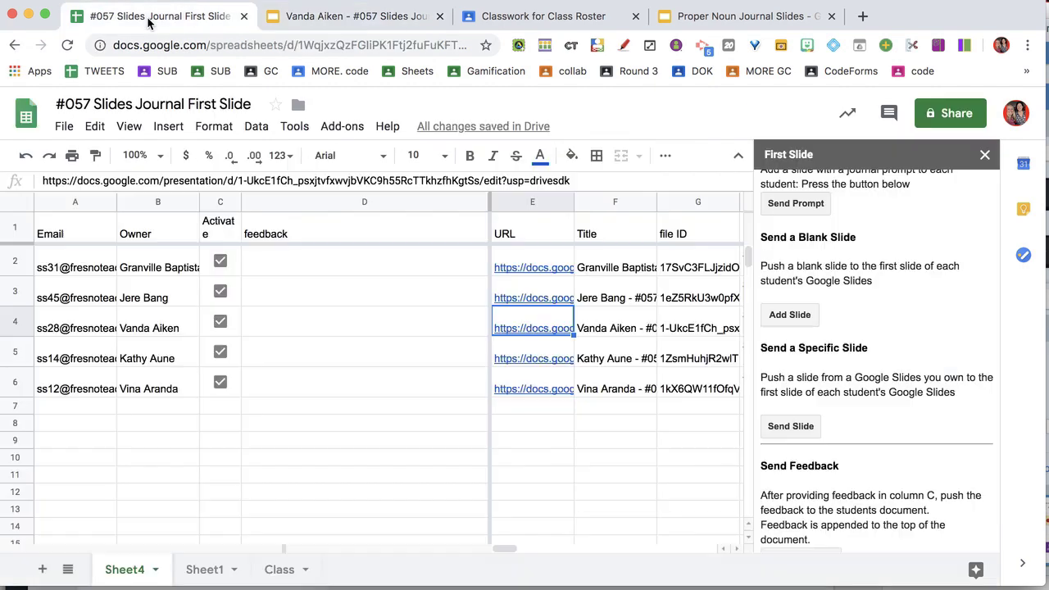
Push template slide 2 and check the rain paragraph slide in the student's deck.
click(791, 427)
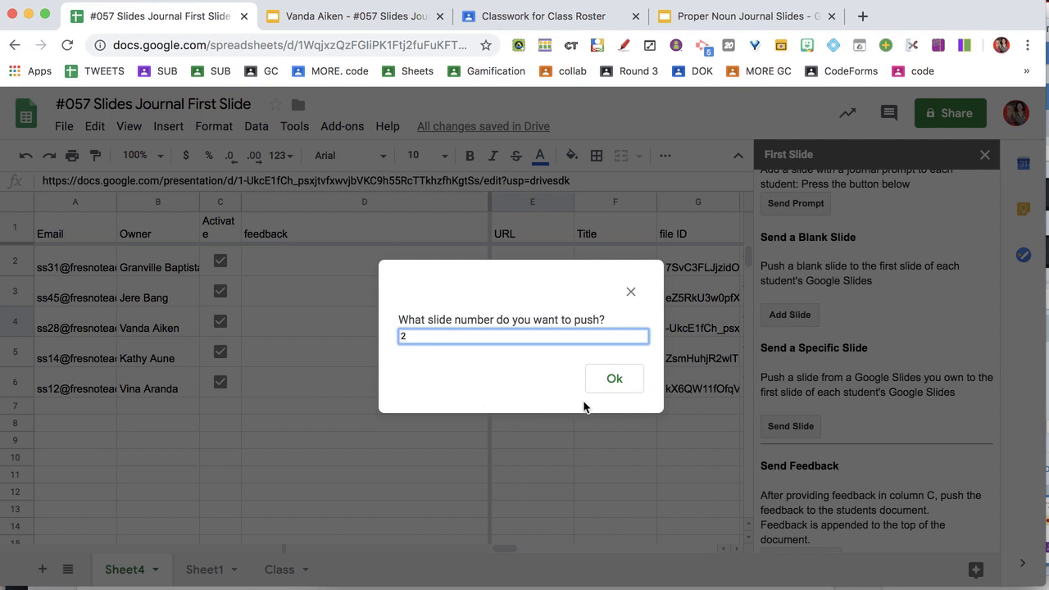
click(613, 389)
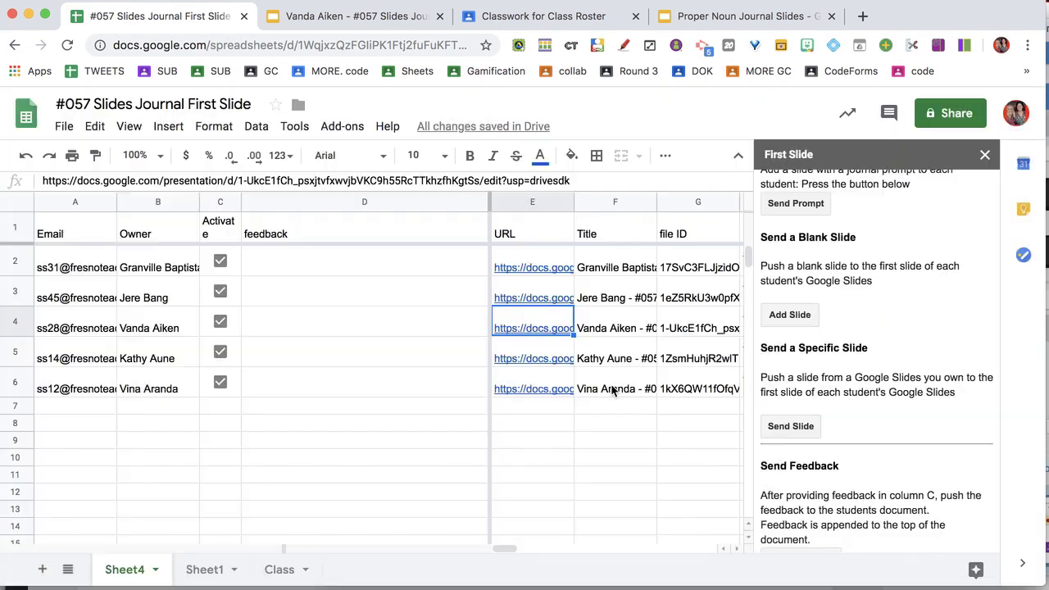
click(408, 20)
click(143, 209)
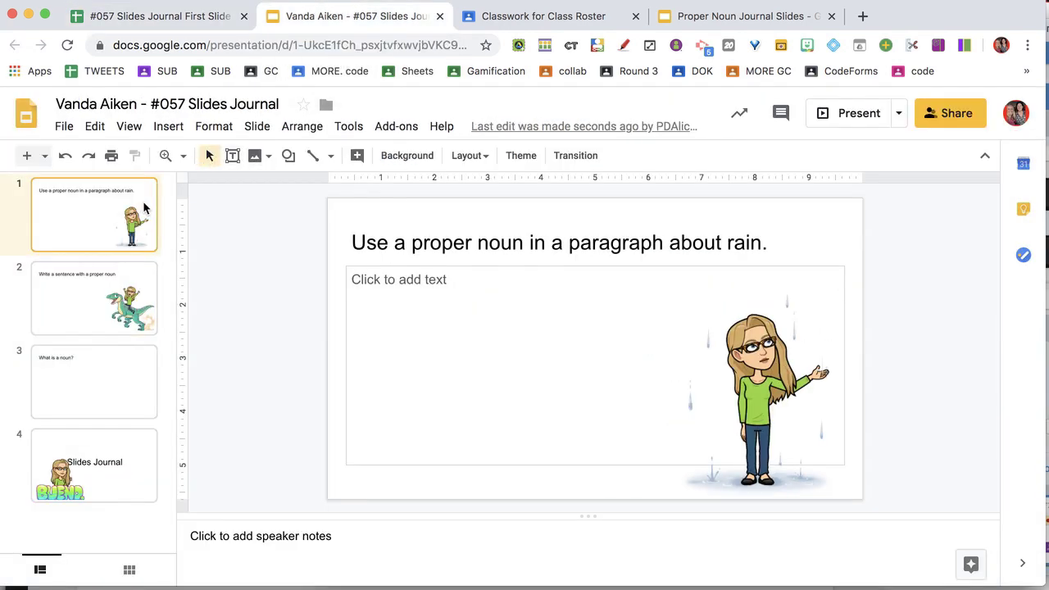
click(131, 18)
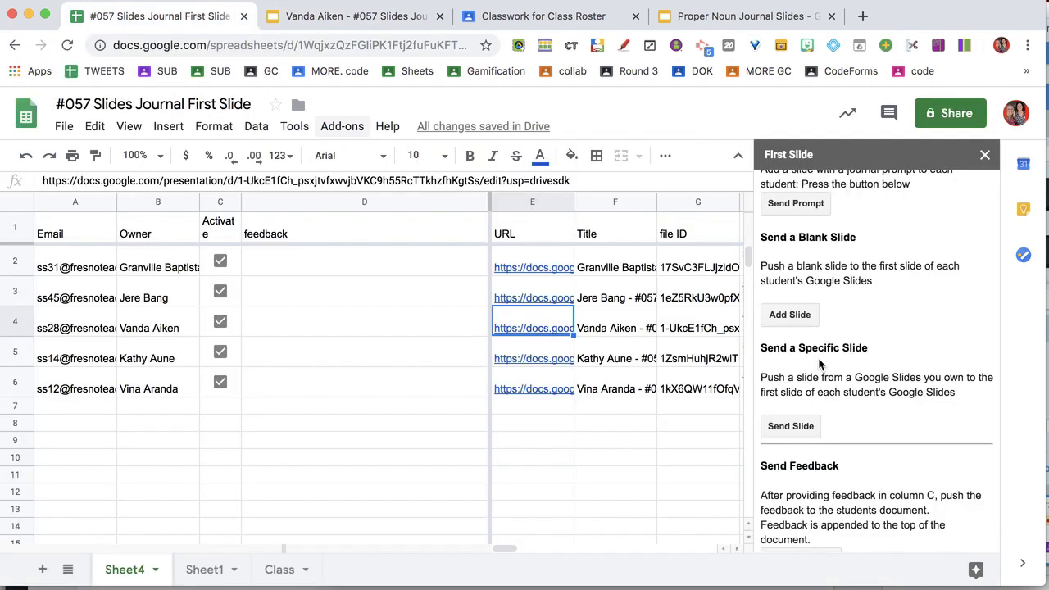
Push template slide 3 and confirm the deck now opens with 'List 5 proper nouns'.
click(791, 427)
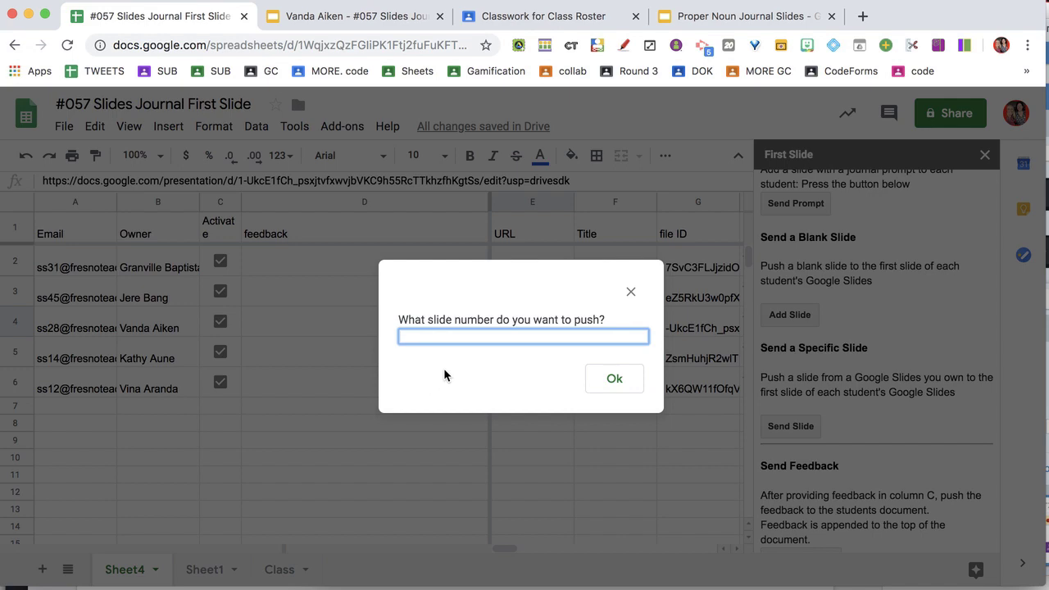
text(3)
click(625, 386)
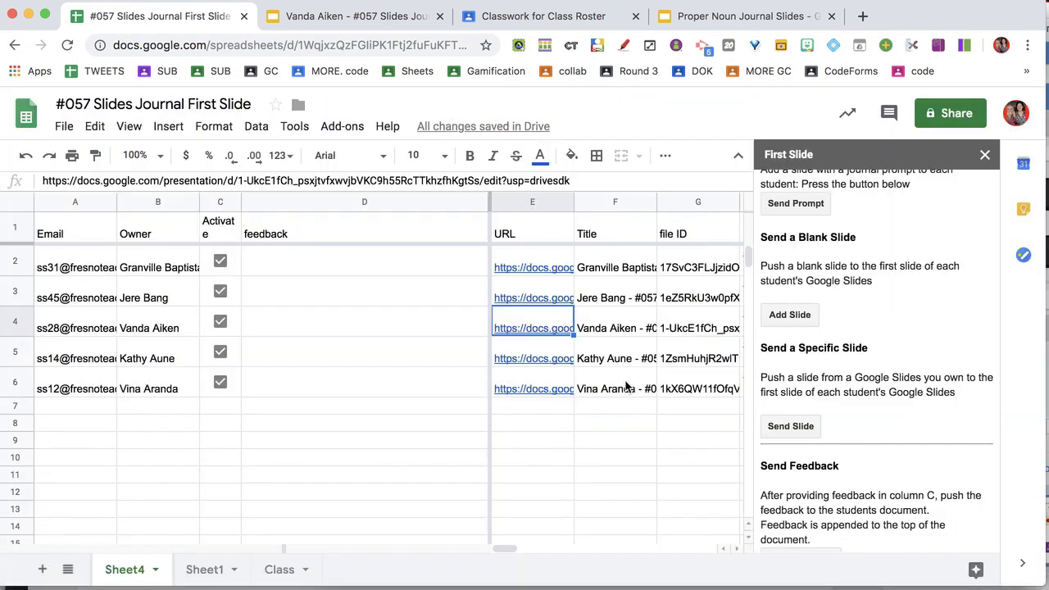
click(327, 18)
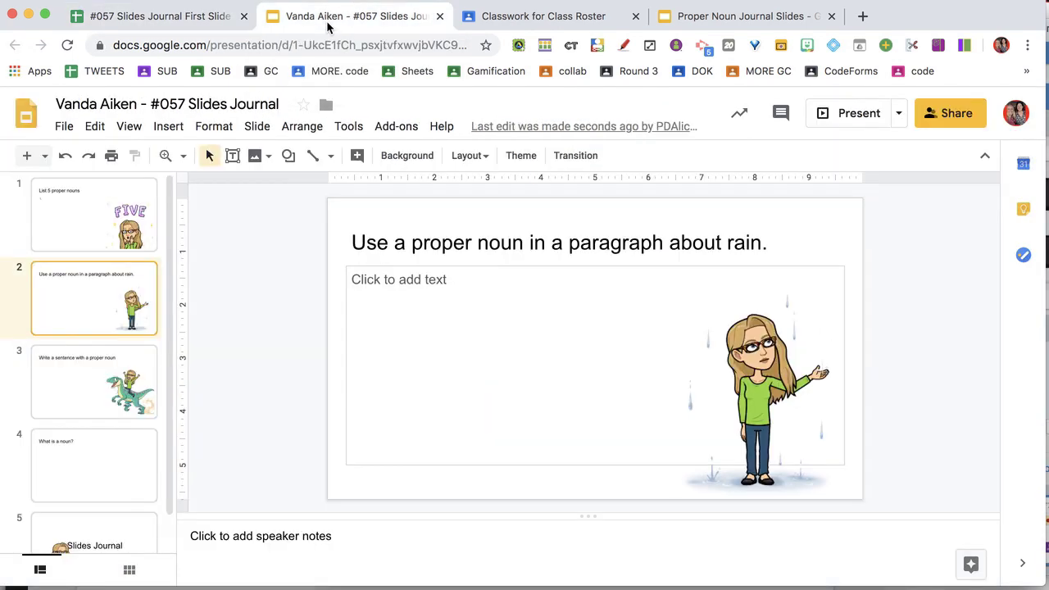
click(97, 225)
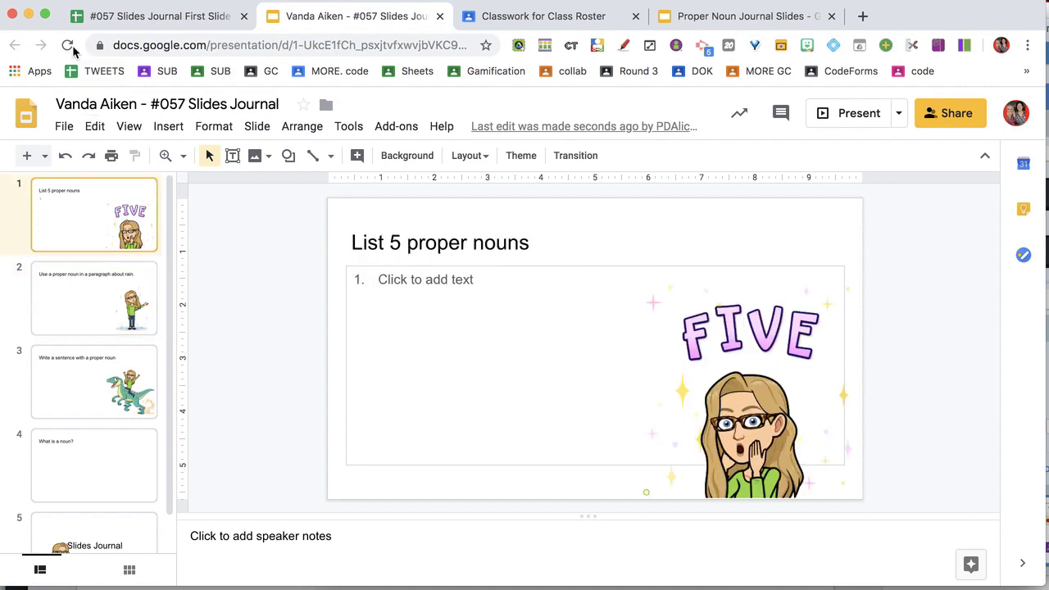
click(131, 16)
Open the first student's presentation from the link in cell E2 to check its slides.
click(518, 378)
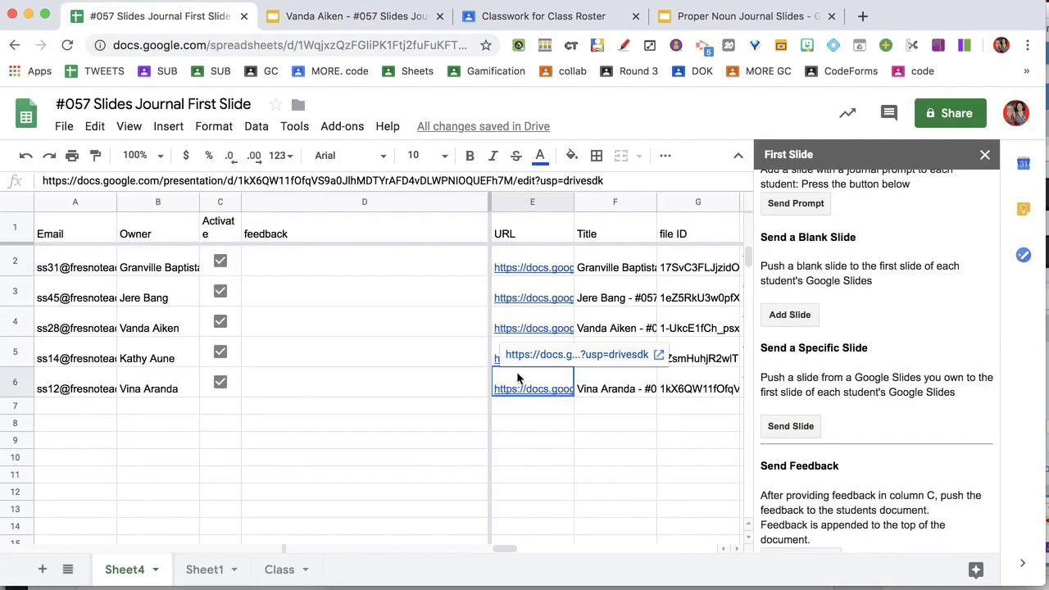
click(524, 277)
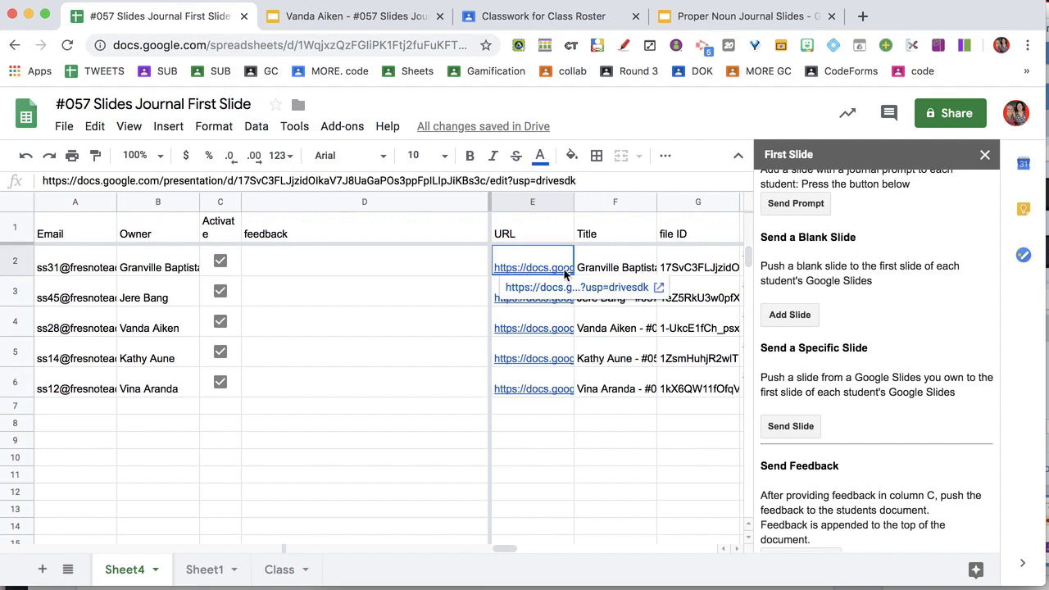
shift+click(571, 286)
click(546, 269)
click(551, 287)
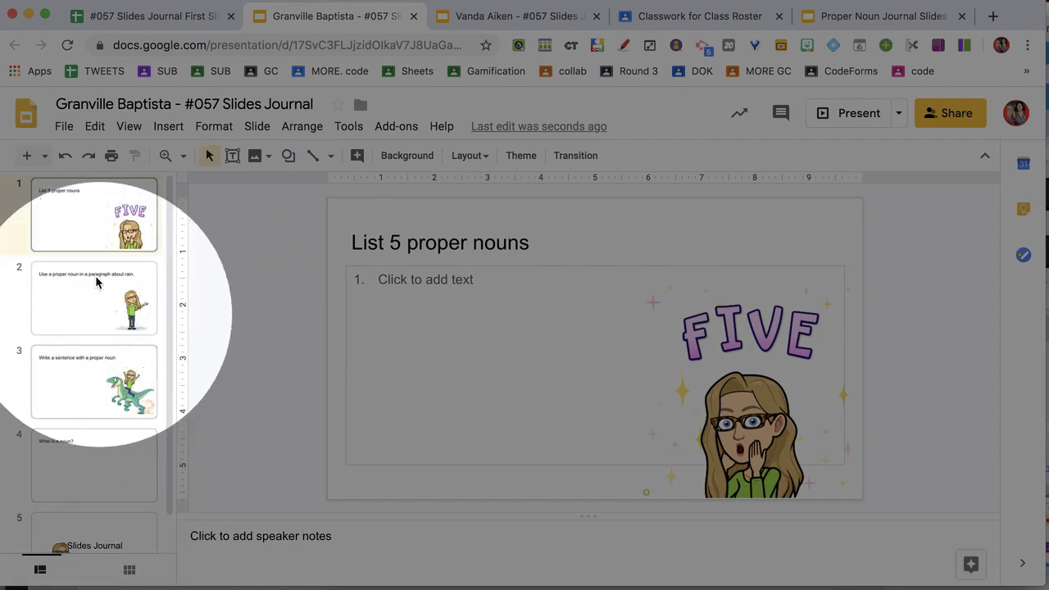
key(super+1)
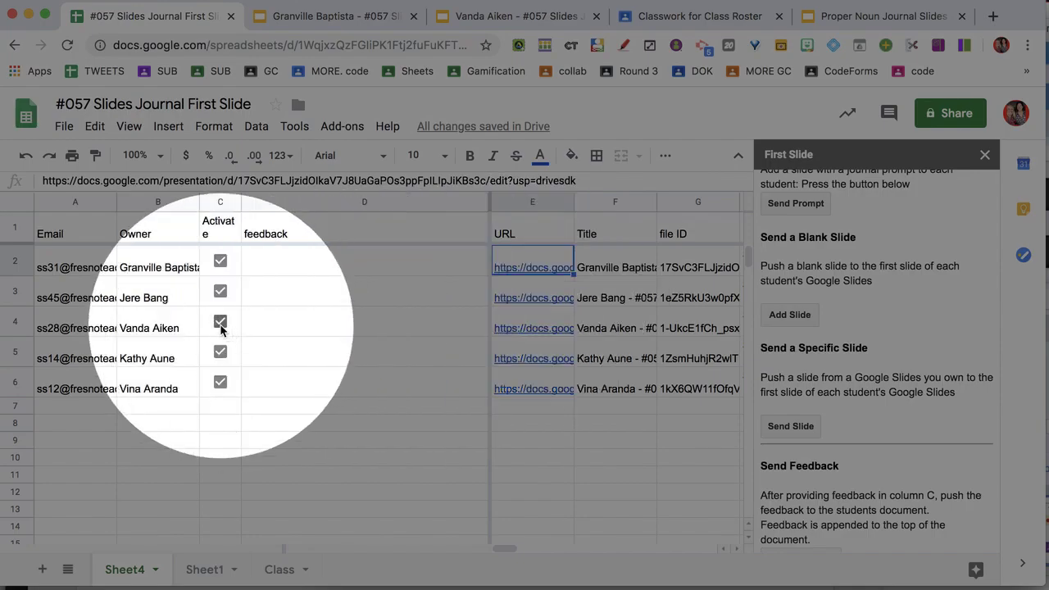
Untick Activate for rows 3 and 4, then send slide 3 again to the remaining students.
click(221, 291)
click(220, 323)
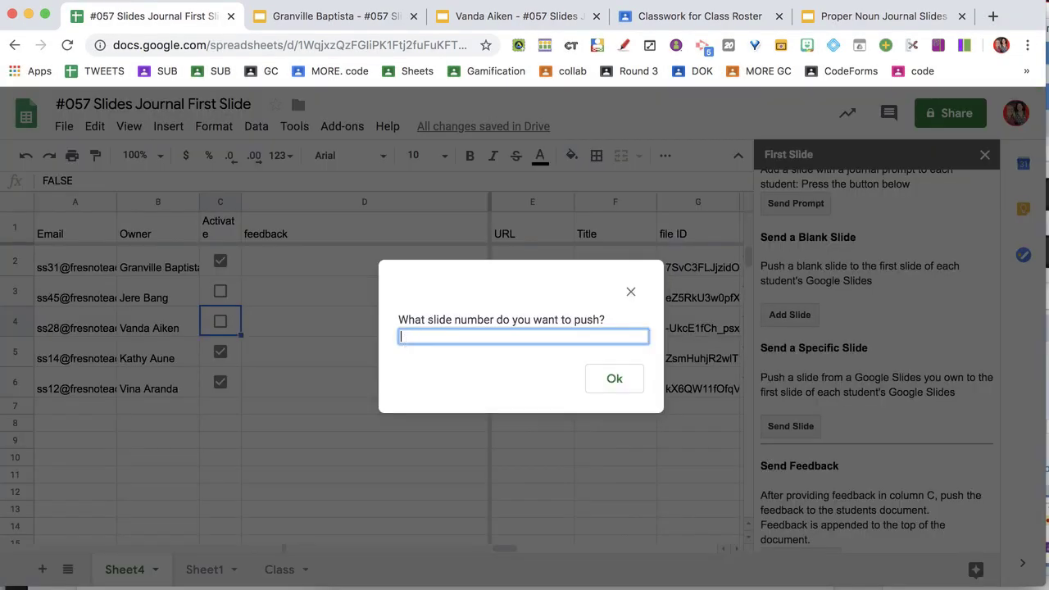
text(3)
click(611, 387)
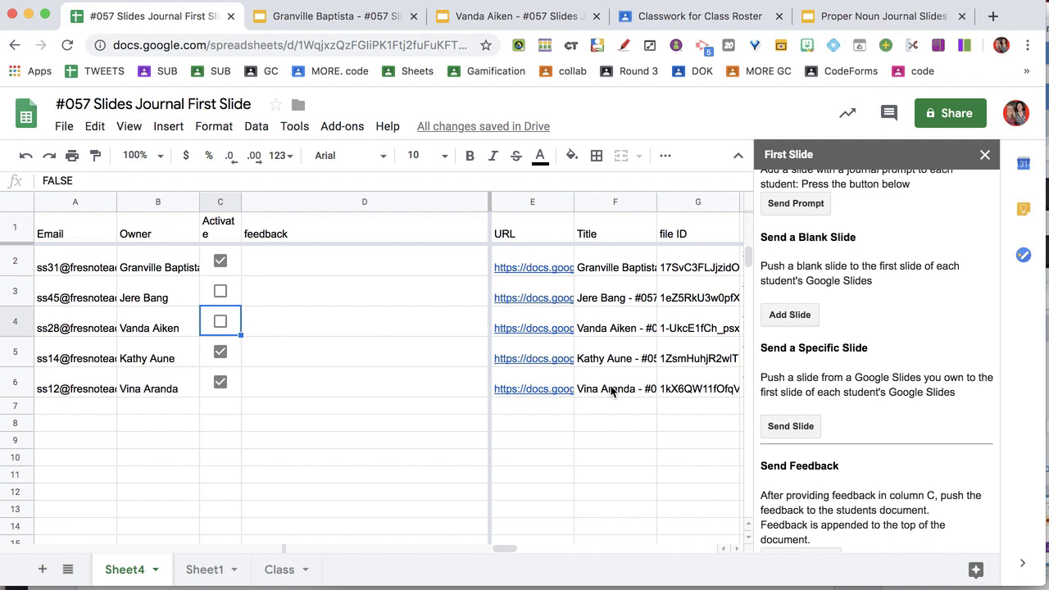